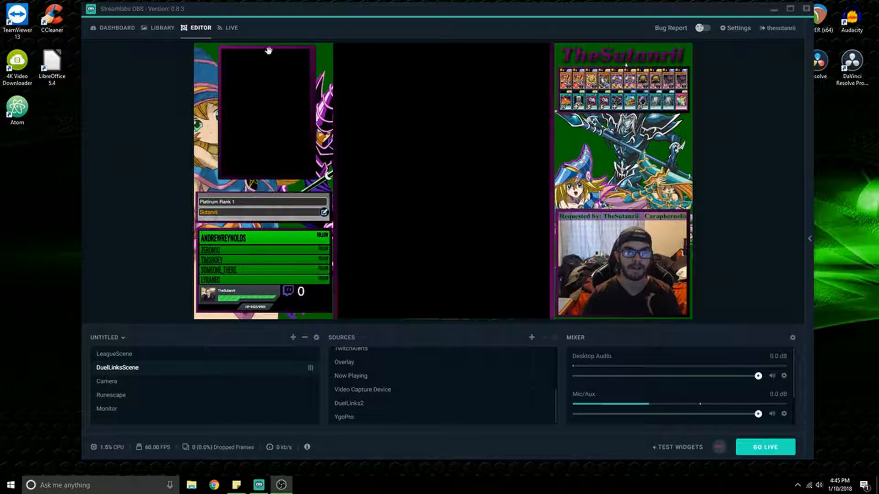
# Step: Look over the dashboard's past broadcasts, recent events, account options and widget list
pyautogui.click(116, 30)
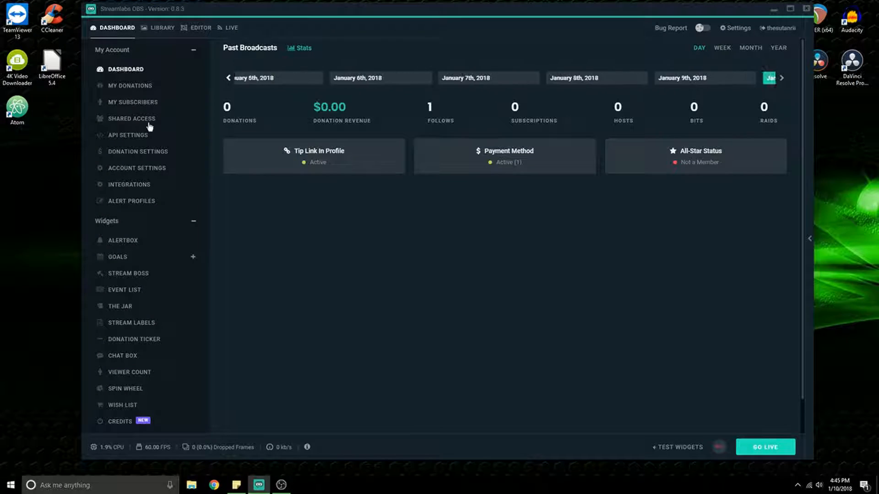
pyautogui.scroll(-3, 188, 170)
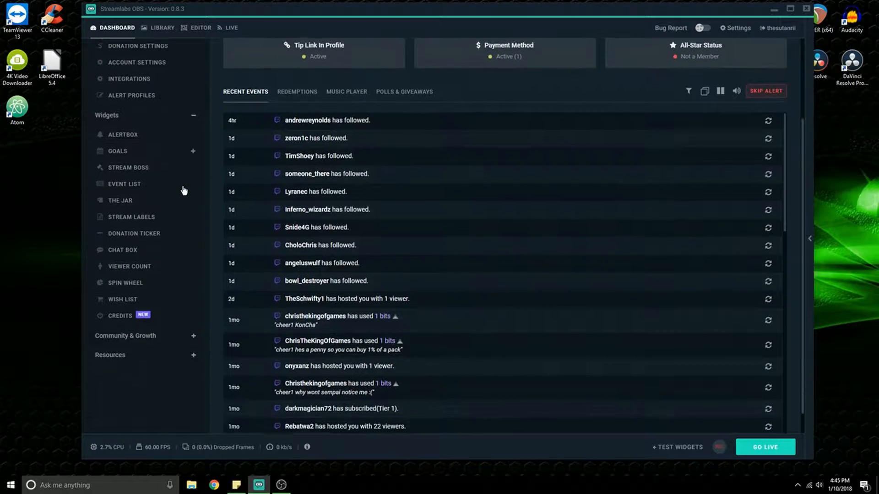
pyautogui.scroll(1, 155, 206)
pyautogui.scroll(2, 137, 215)
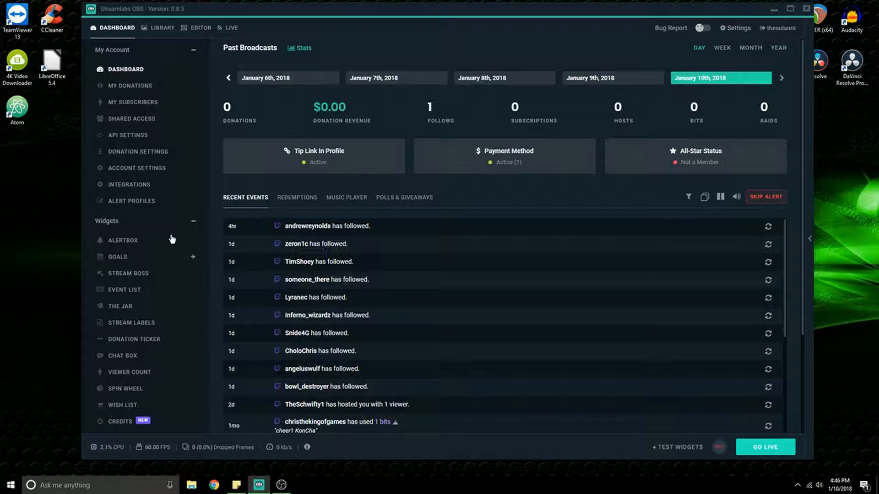
pyautogui.scroll(-2, 171, 270)
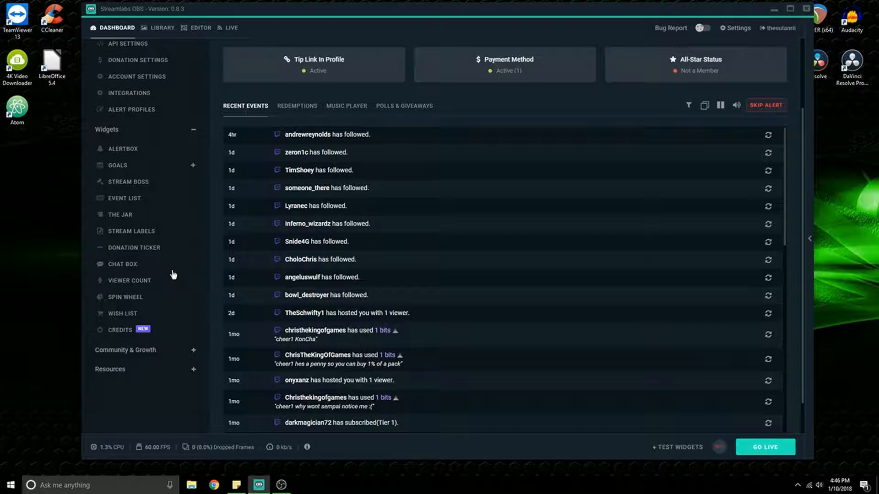
pyautogui.scroll(2, 173, 275)
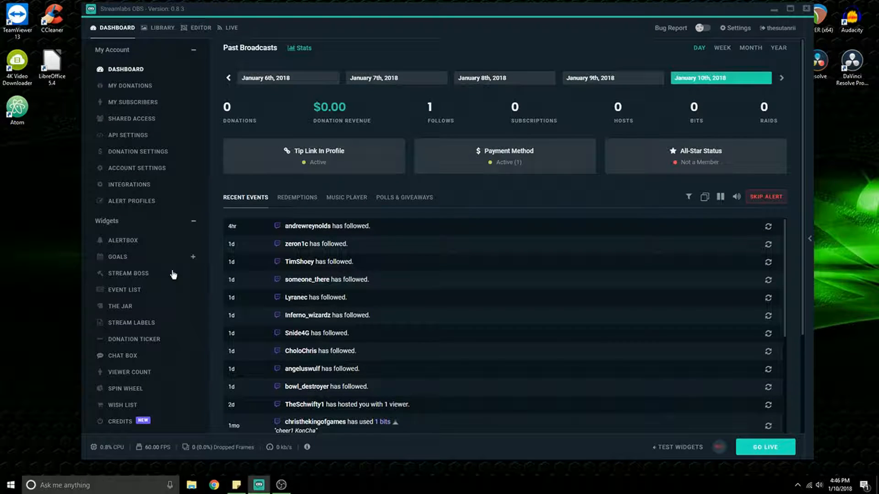
# Step: Browse the first page of installable overlays in the Library, along with its sorting and filter options
pyautogui.click(157, 29)
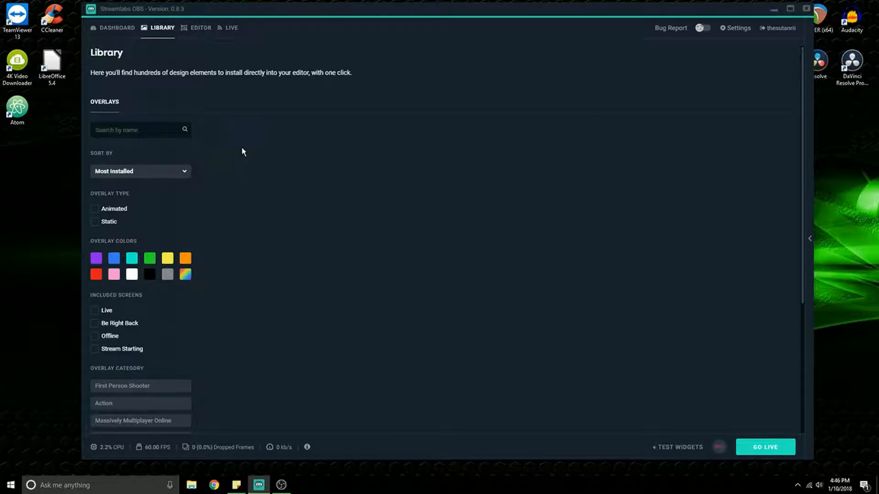
pyautogui.scroll(-3, 442, 238)
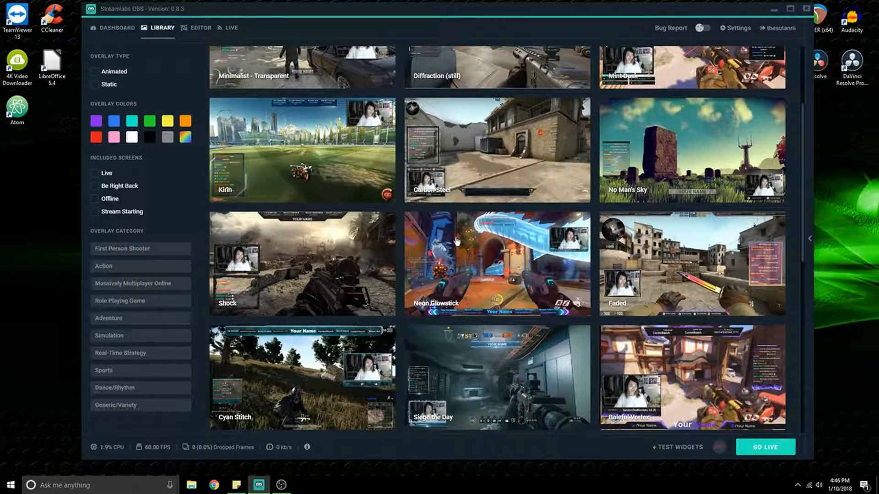
pyautogui.scroll(3, 479, 260)
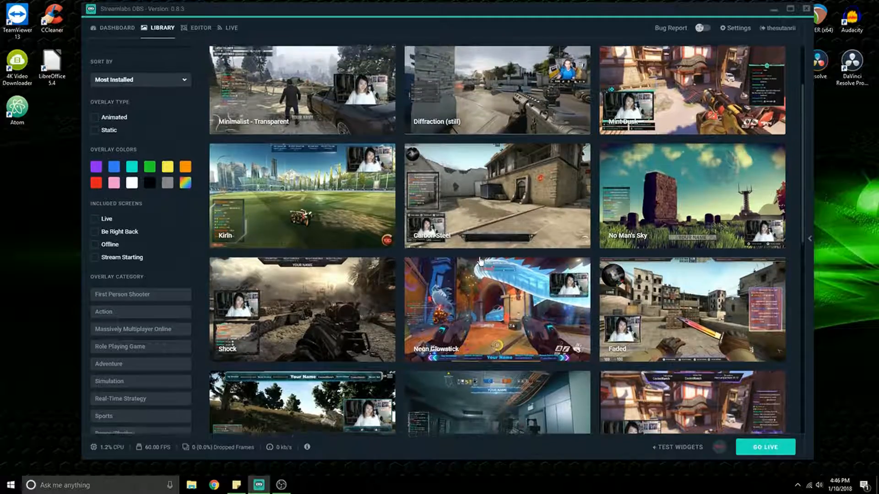
pyautogui.scroll(-8, 479, 261)
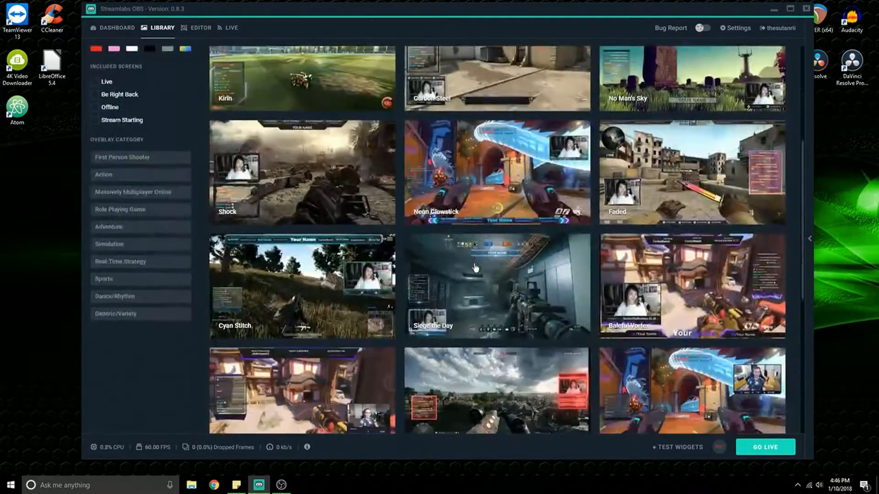
pyautogui.scroll(-1, 475, 267)
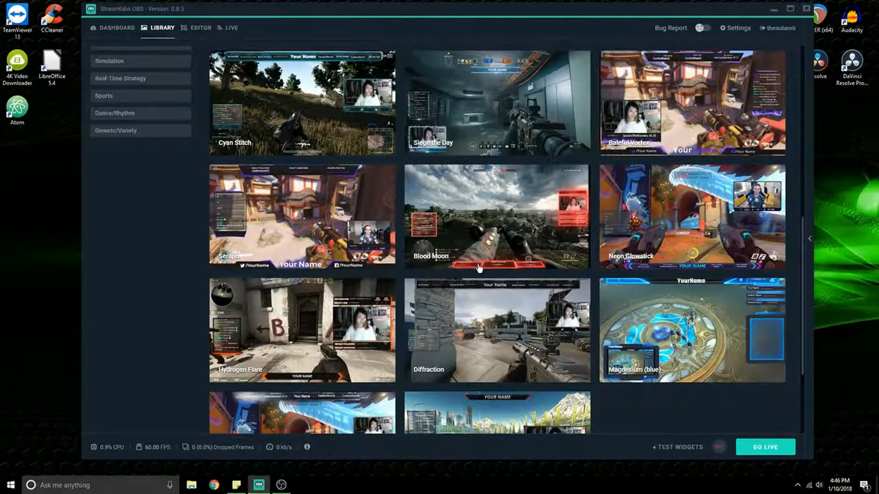
pyautogui.scroll(-3, 478, 268)
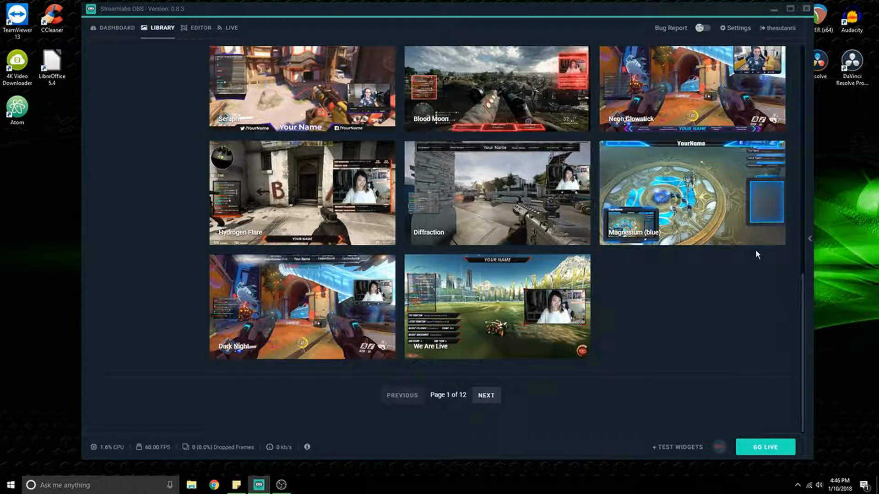
pyautogui.scroll(12, 530, 264)
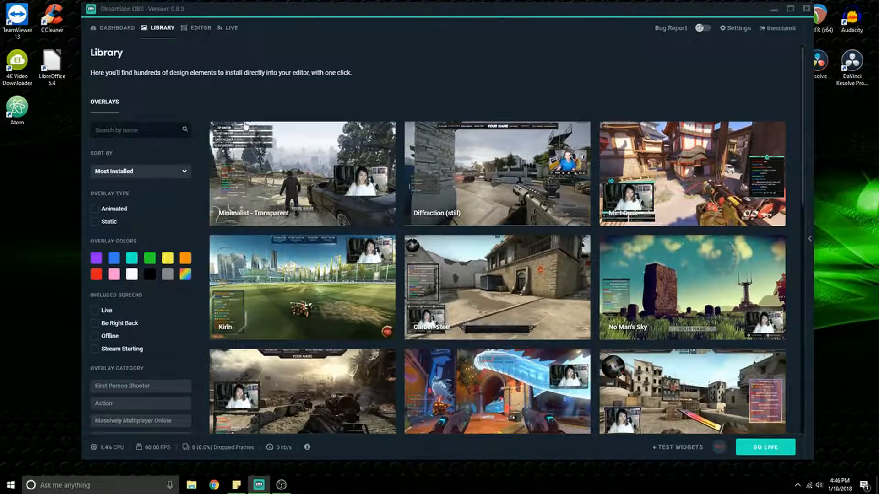
# Step: Examine the Editor and Live views, including redemptions and recent events, and try enlarging the stream preview
pyautogui.click(197, 27)
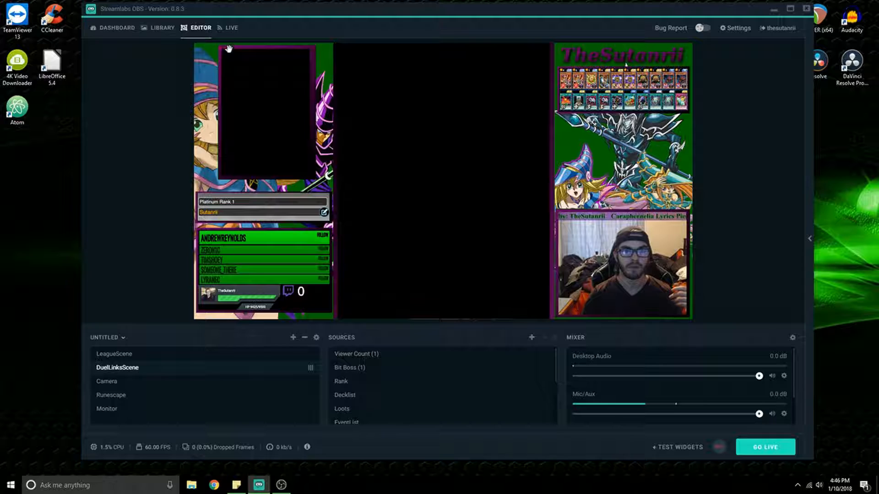
pyautogui.click(229, 28)
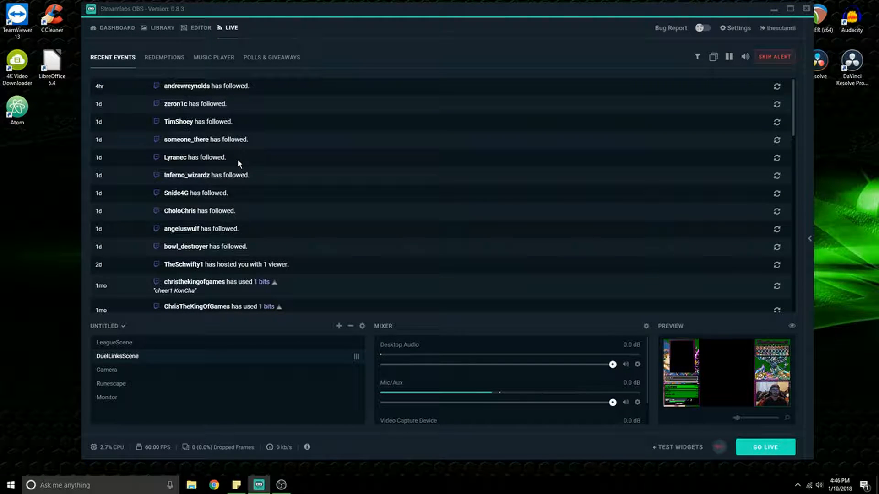
pyautogui.click(169, 58)
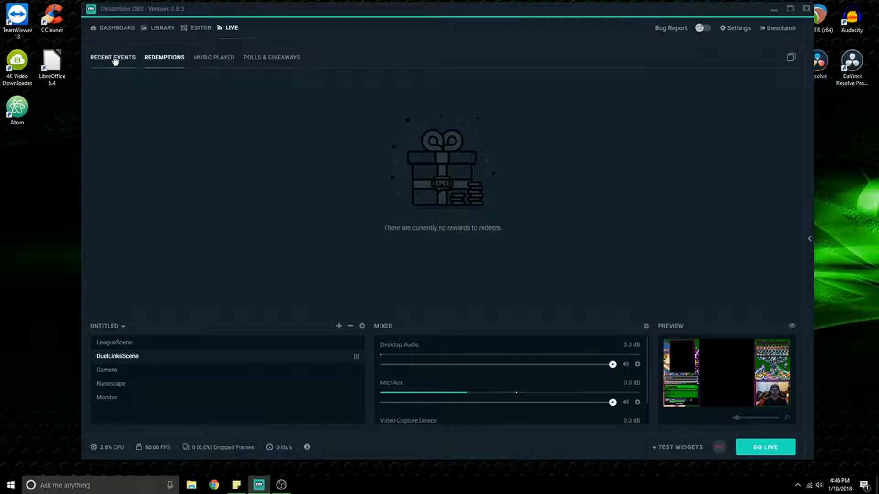
pyautogui.click(113, 58)
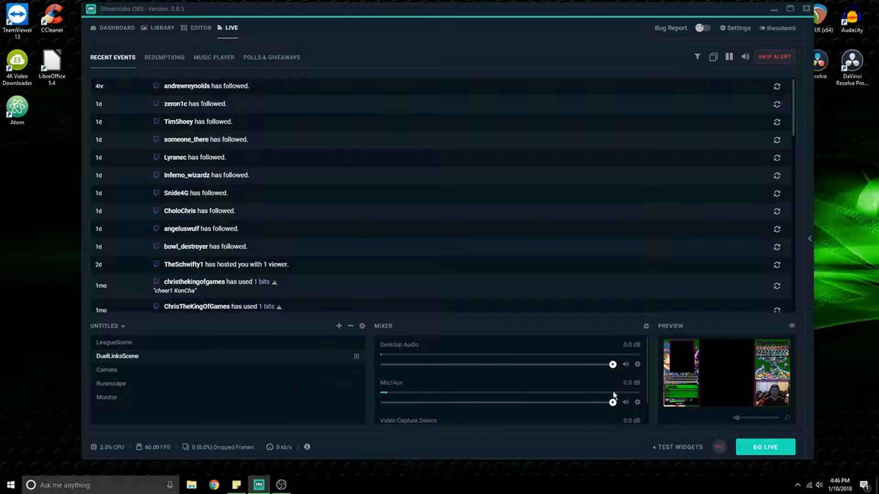
pyautogui.moveTo(737, 418); pyautogui.dragTo(708, 419)
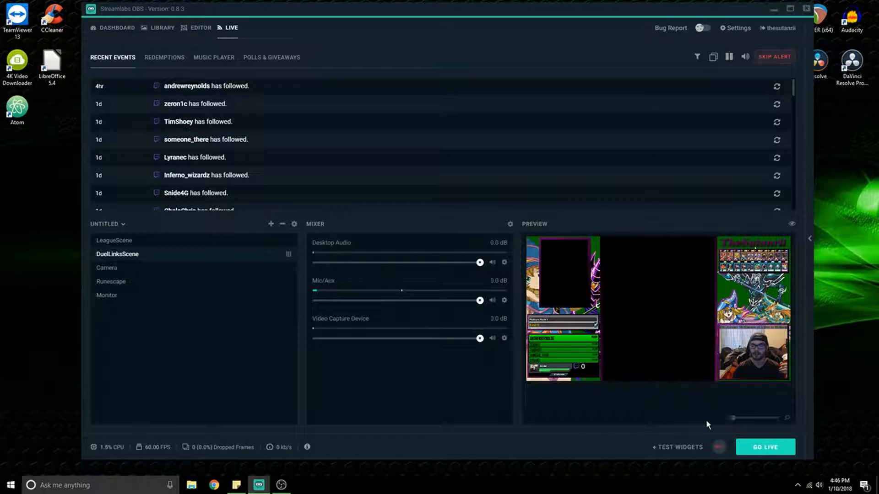
pyautogui.moveTo(490, 10); pyautogui.dragTo(473, 9)
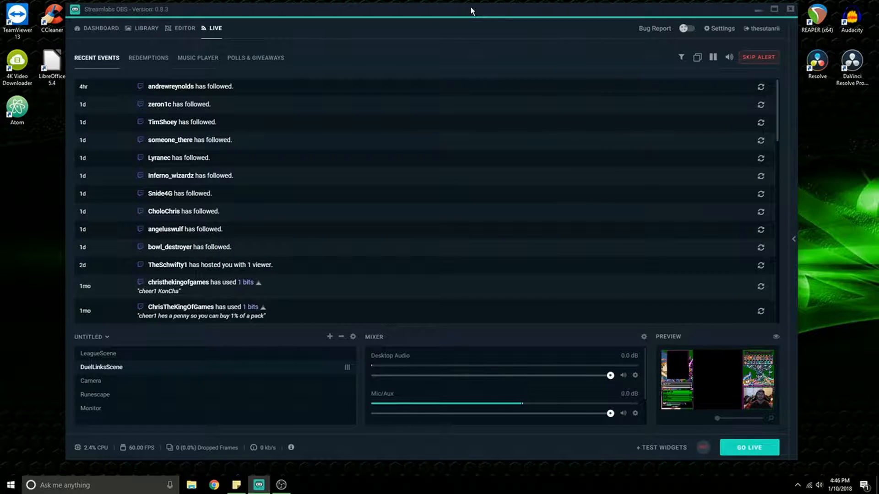
# Step: Expand the live chat dock and open the stream info with its title ready for editing
pyautogui.click(795, 242)
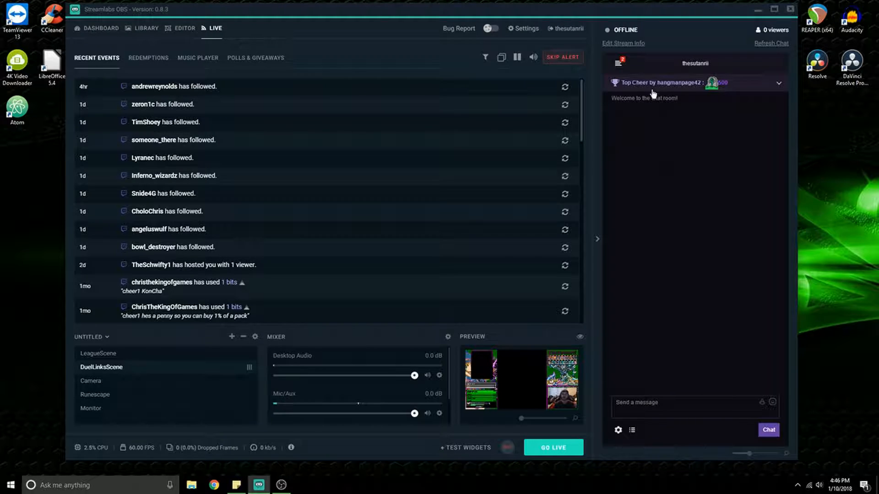
pyautogui.click(628, 44)
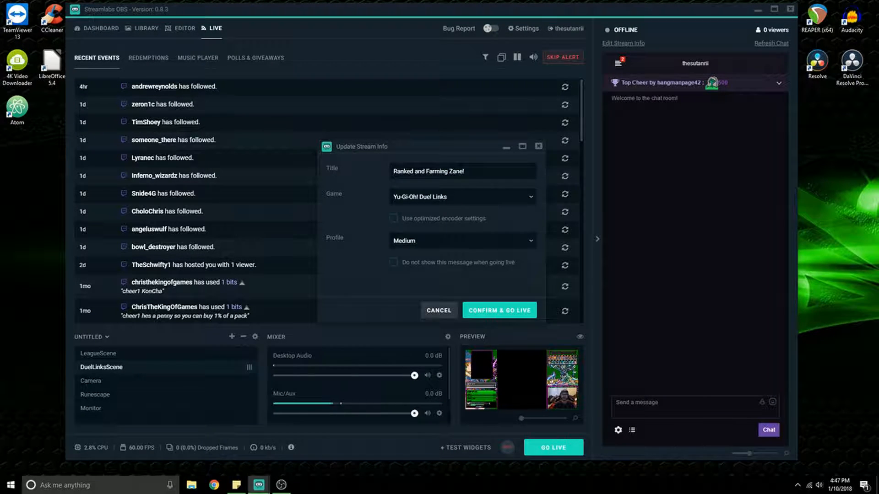
pyautogui.moveTo(467, 171); pyautogui.dragTo(445, 171)
pyautogui.click(421, 172)
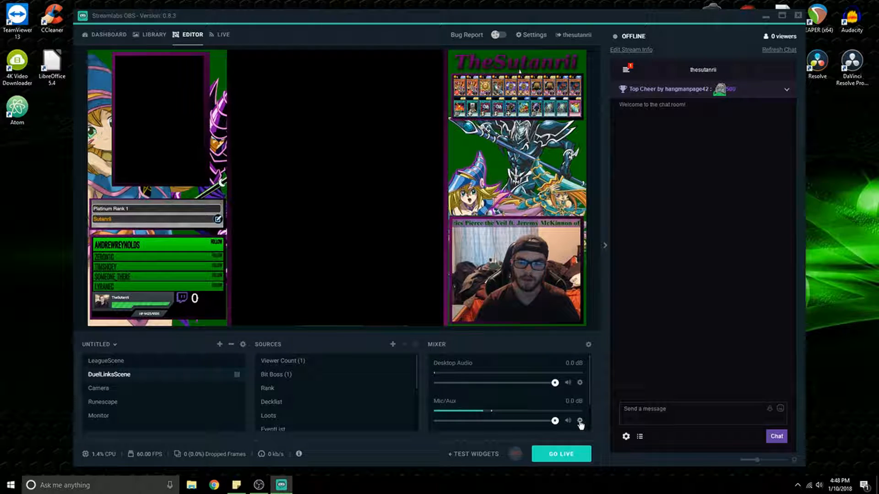
# Step: Inspect the advanced audio settings for all mixer sources and the options available for Mic/Aux
pyautogui.click(589, 345)
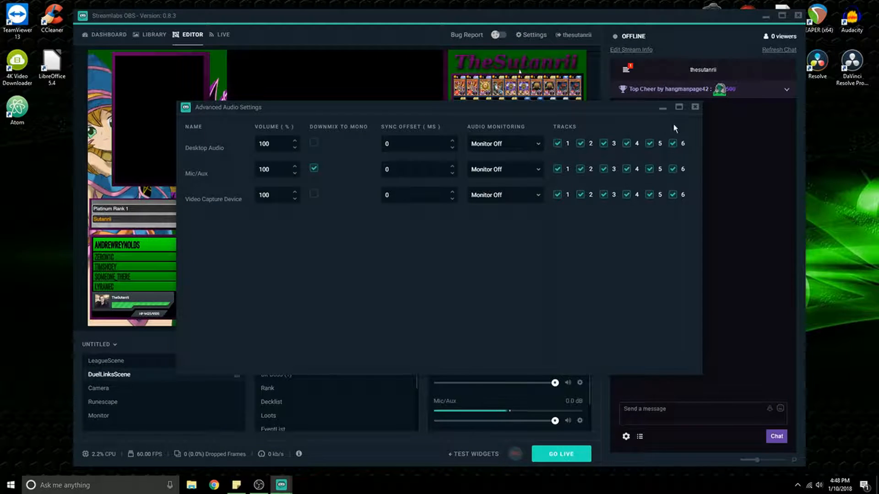
pyautogui.click(695, 107)
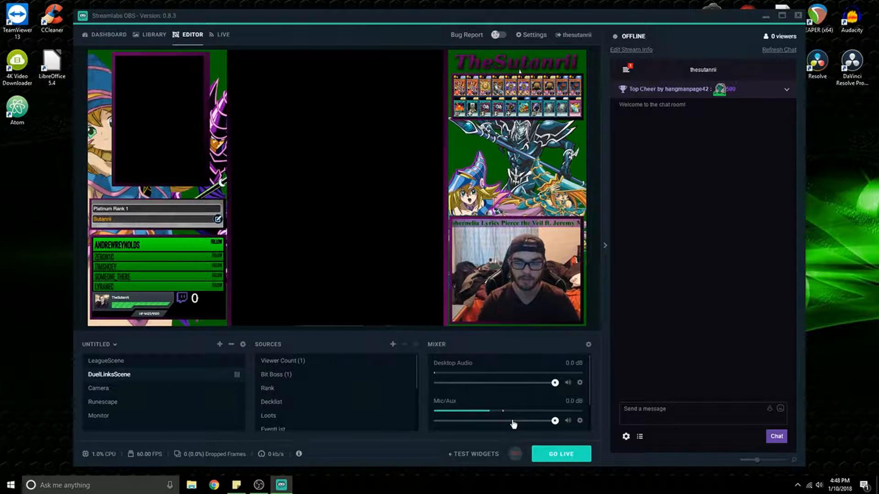
pyautogui.click(580, 420)
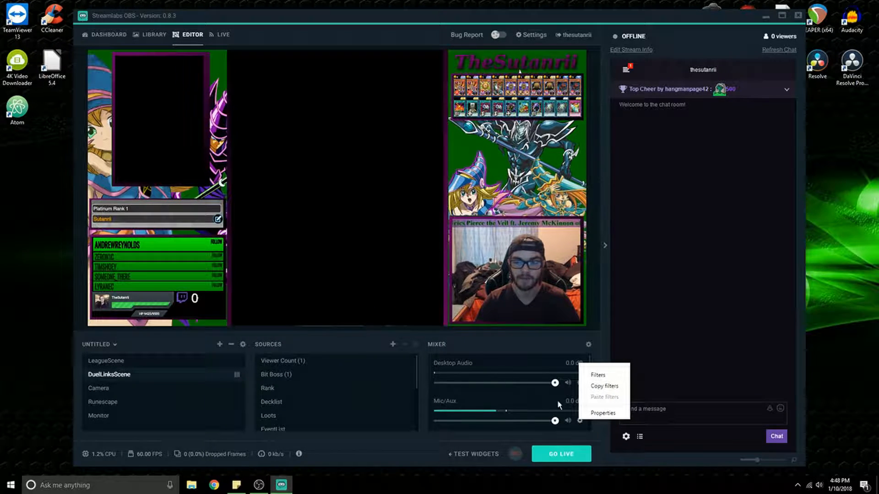
pyautogui.click(536, 406)
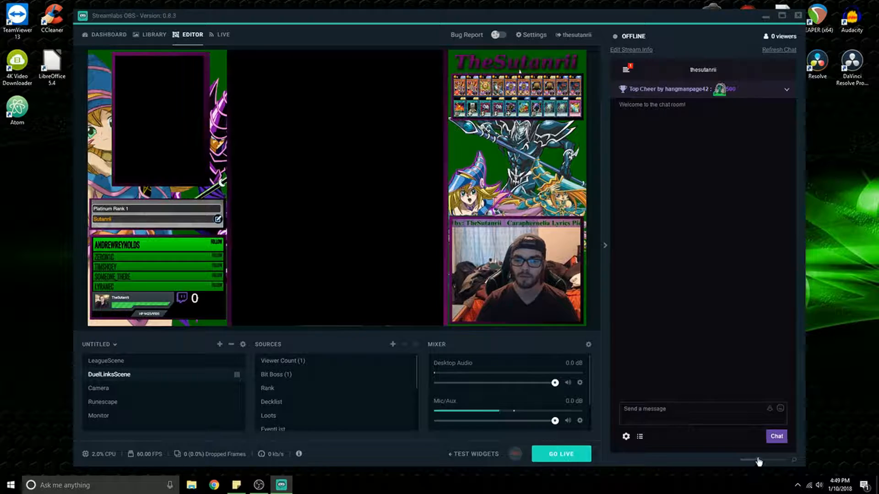
# Step: Make the live chat dock slightly narrower
pyautogui.moveTo(757, 460)
pyautogui.mouseDown()
pyautogui.moveTo(814, 459)
pyautogui.moveTo(729, 462)
pyautogui.moveTo(770, 464)
pyautogui.moveTo(726, 475)
pyautogui.moveTo(751, 465)
pyautogui.moveTo(735, 455)
pyautogui.moveTo(754, 460)
pyautogui.mouseUp()
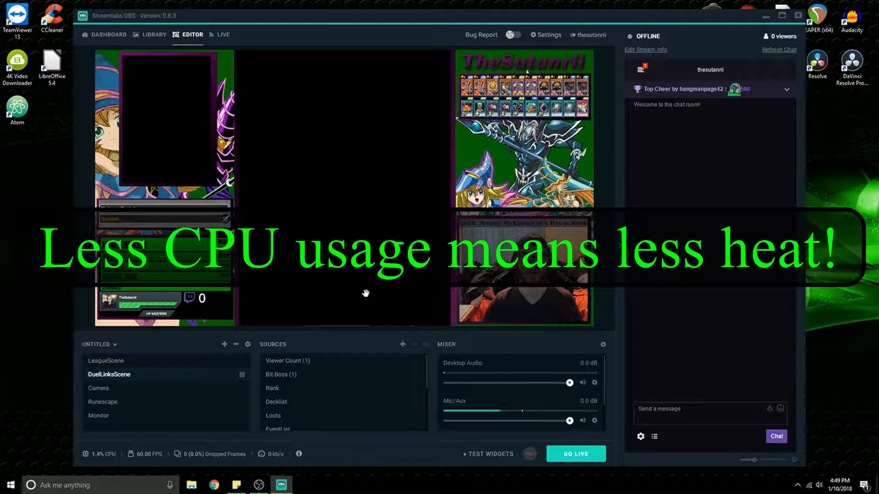
# Step: Set the Twitch streaming server to US East: Chicago in the stream settings
pyautogui.click(547, 35)
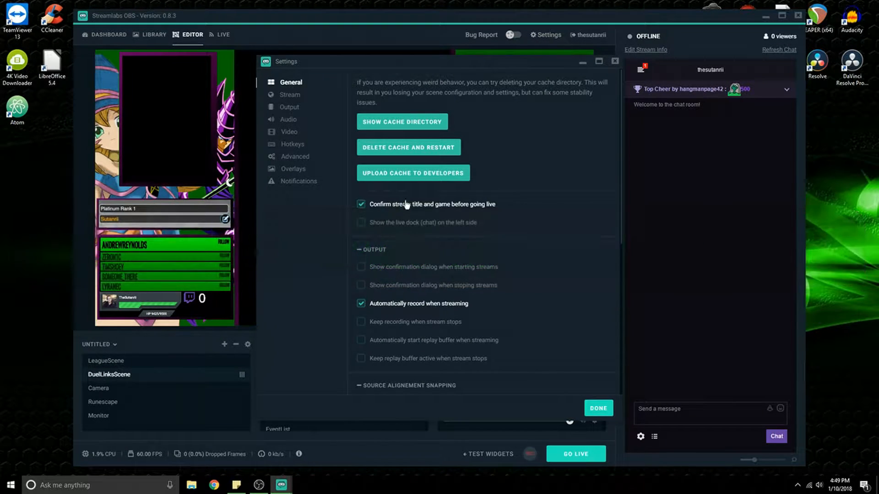
pyautogui.click(304, 98)
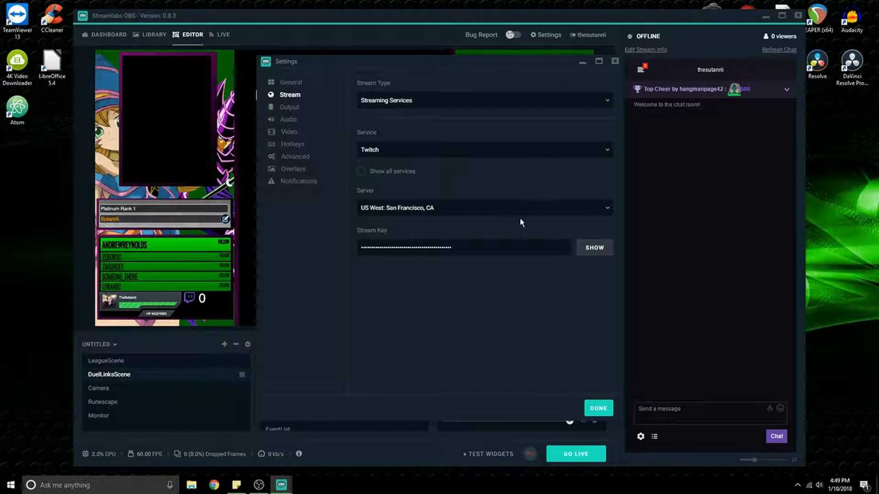
pyautogui.click(422, 207)
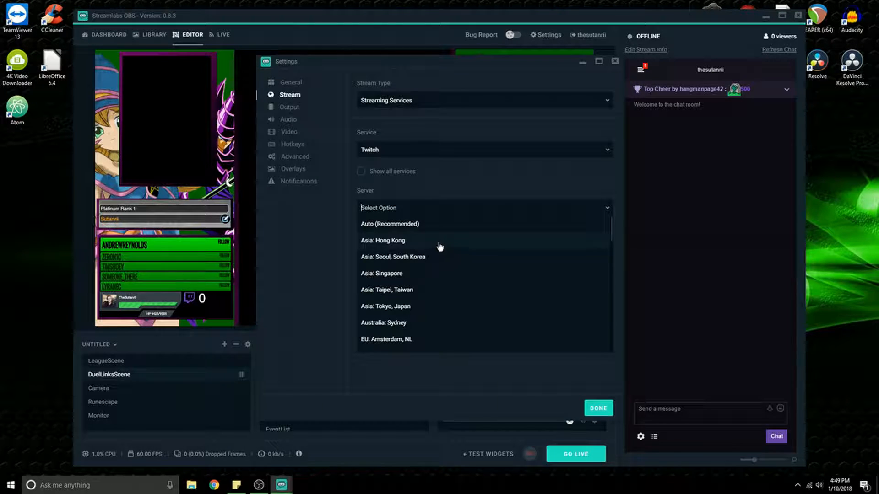
pyautogui.scroll(-5, 434, 233)
pyautogui.click(385, 311)
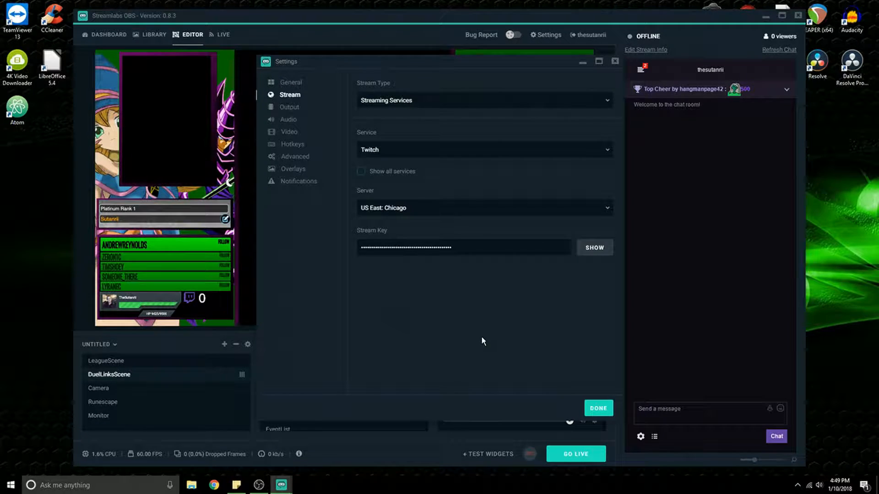
# Step: Review the output and audio device settings, and choose Software (x264) as the streaming encoder
pyautogui.click(289, 106)
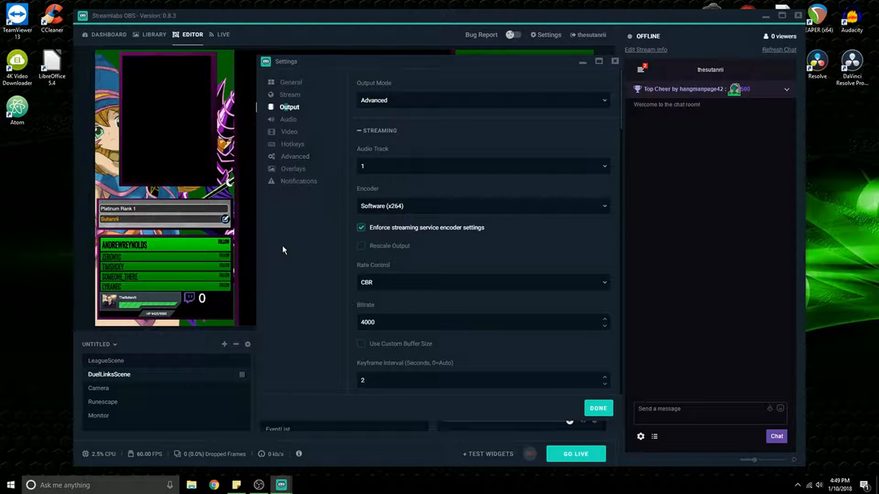
pyautogui.click(288, 119)
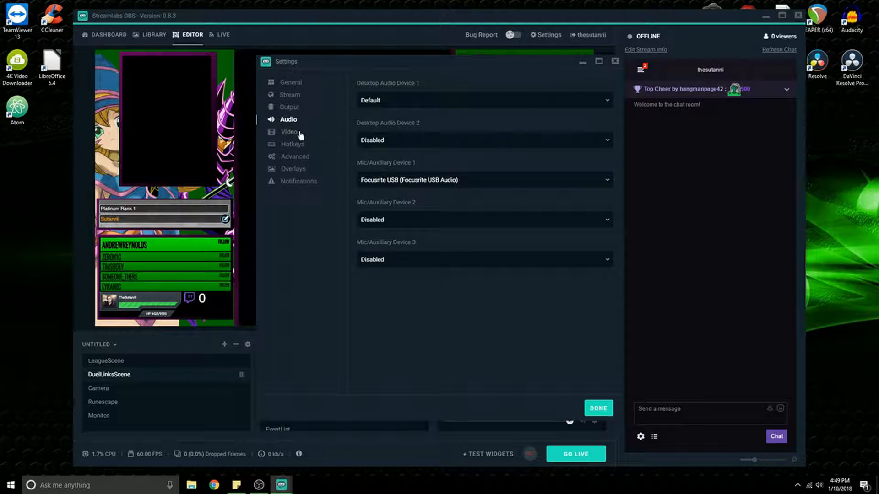
pyautogui.click(290, 107)
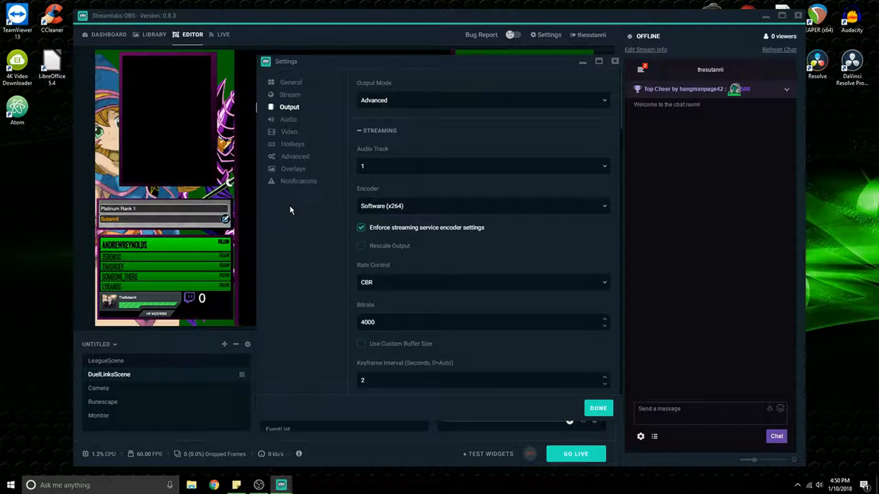
pyautogui.click(433, 206)
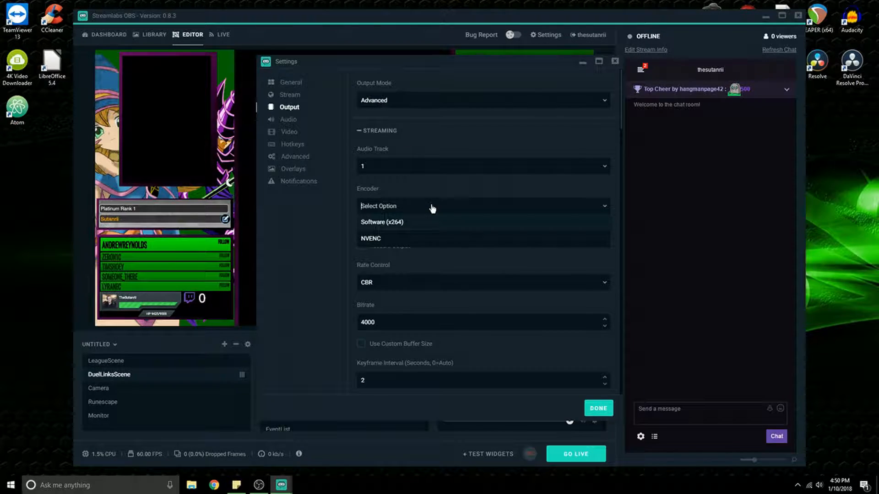
pyautogui.click(399, 222)
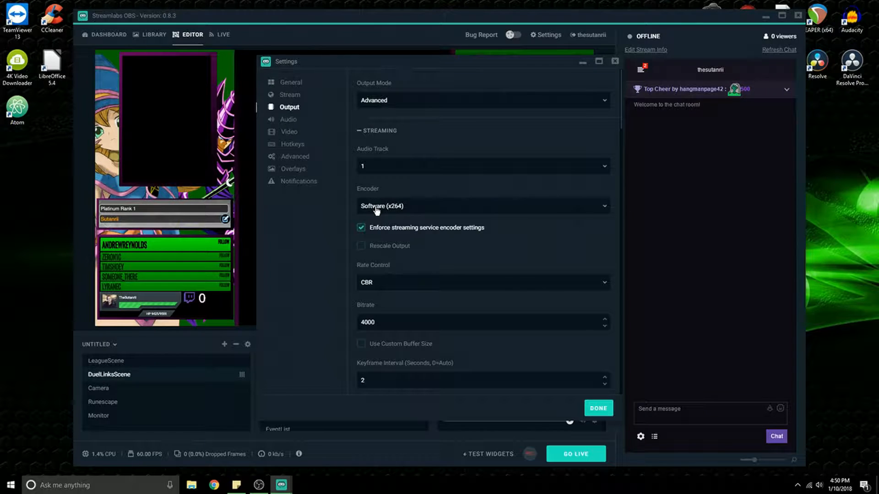
# Step: Review the audio and video settings, and choose Lanczos (Sharpened scaling, 32 samples) as the downscale filter
pyautogui.click(281, 124)
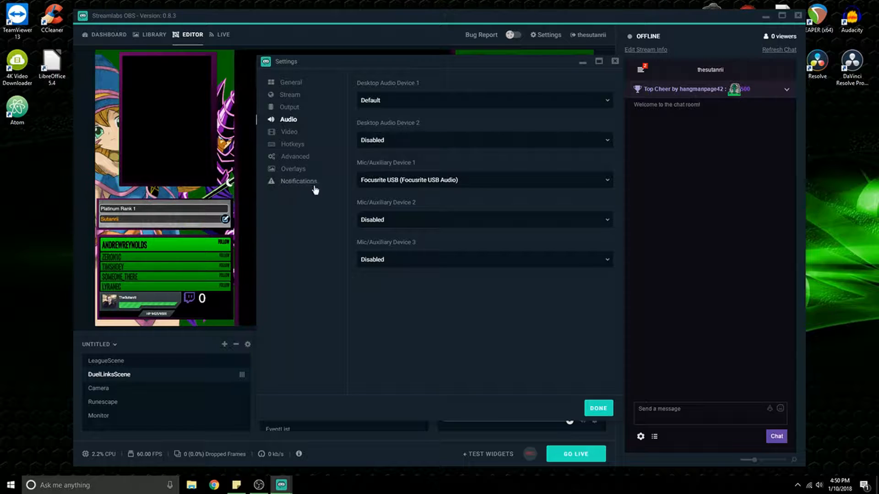
pyautogui.click(290, 132)
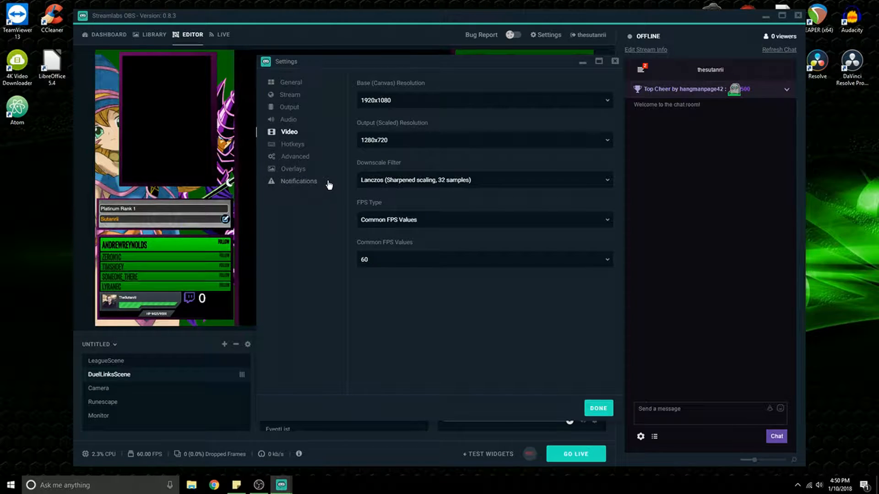
pyautogui.click(453, 185)
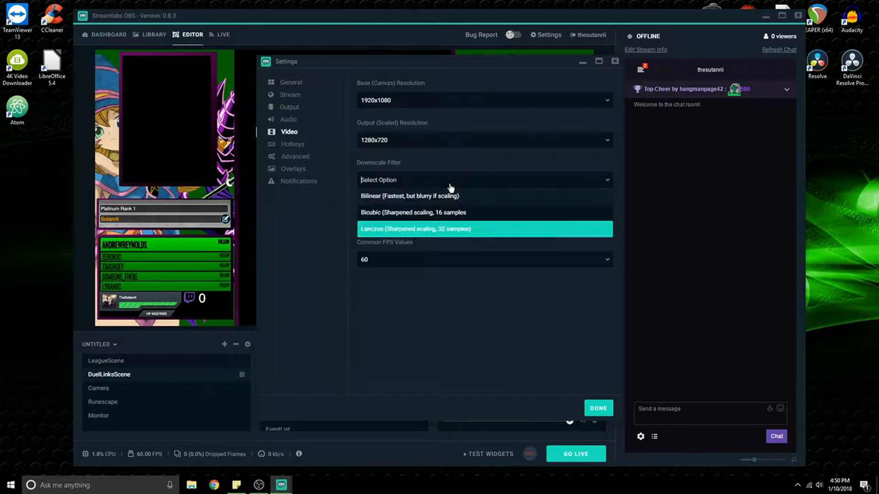
pyautogui.click(436, 230)
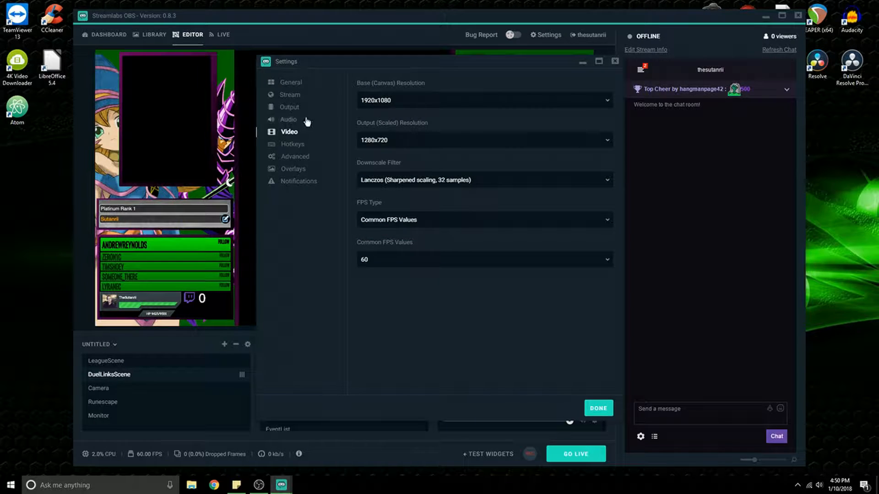
# Step: Look through the hotkey, advanced, overlay and notification settings, and close the settings window
pyautogui.click(293, 144)
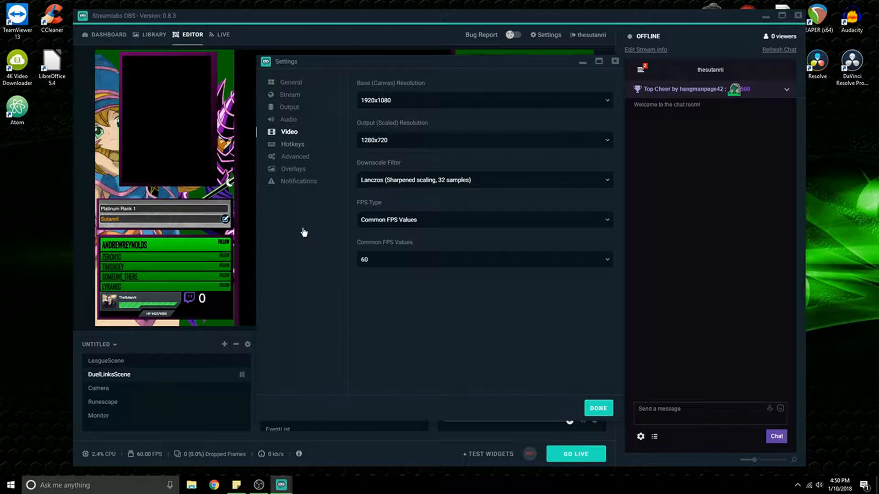
pyautogui.click(294, 156)
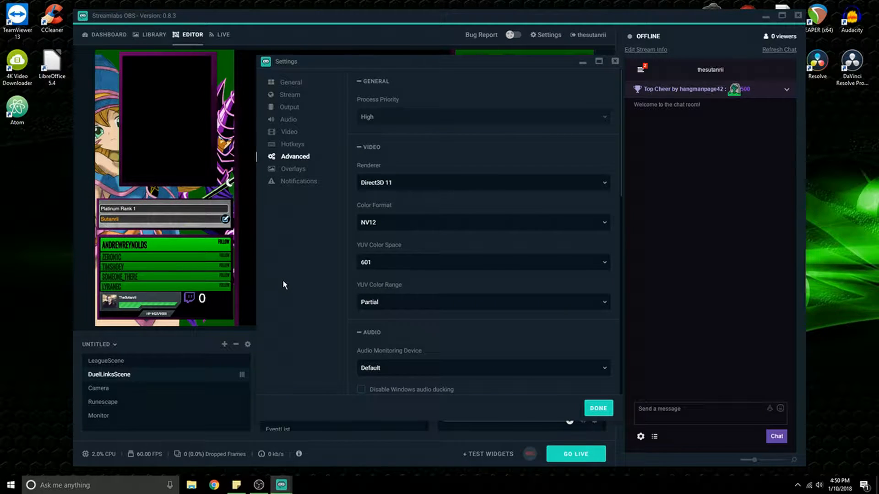
pyautogui.click(292, 169)
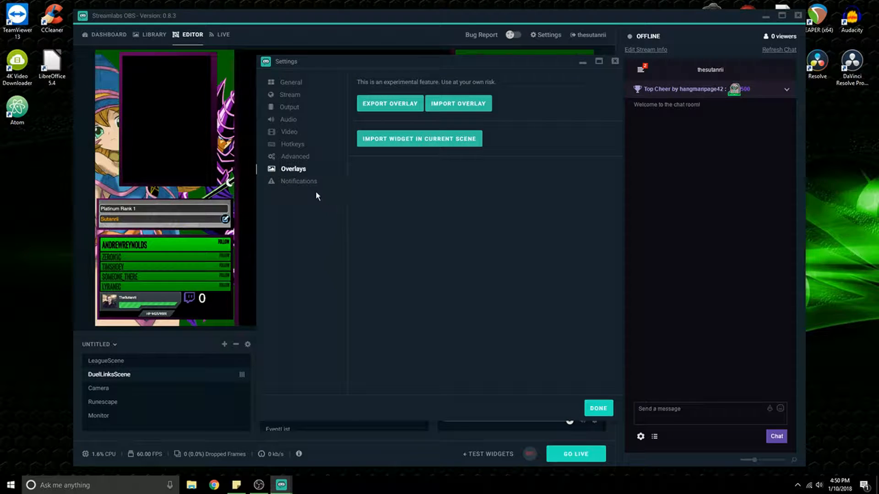
pyautogui.click(297, 183)
pyautogui.click(599, 408)
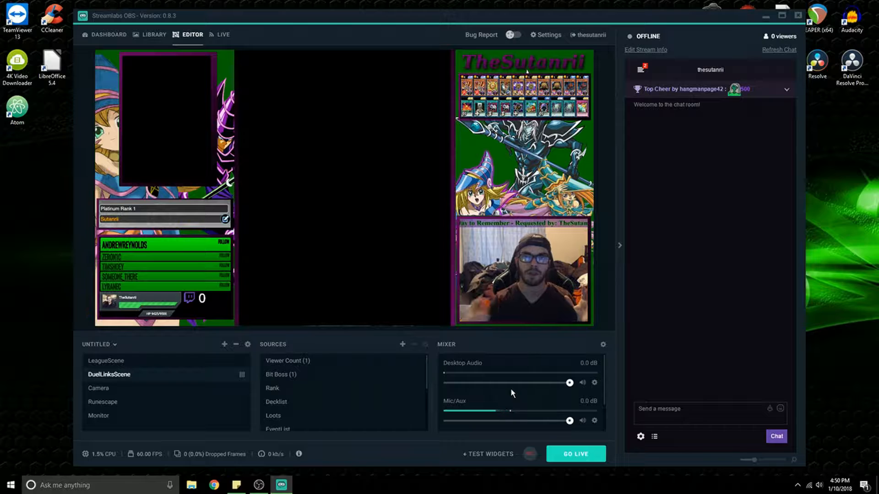